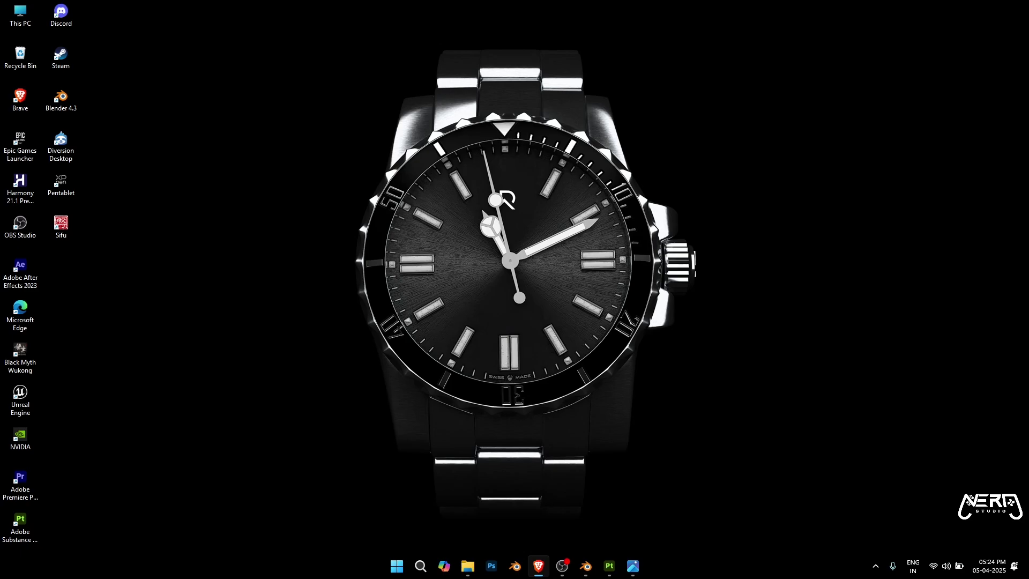
Step: Open the faulty-bake screenshot and draw magenta outlines on the chest and two texture strips
left_click(633, 566)
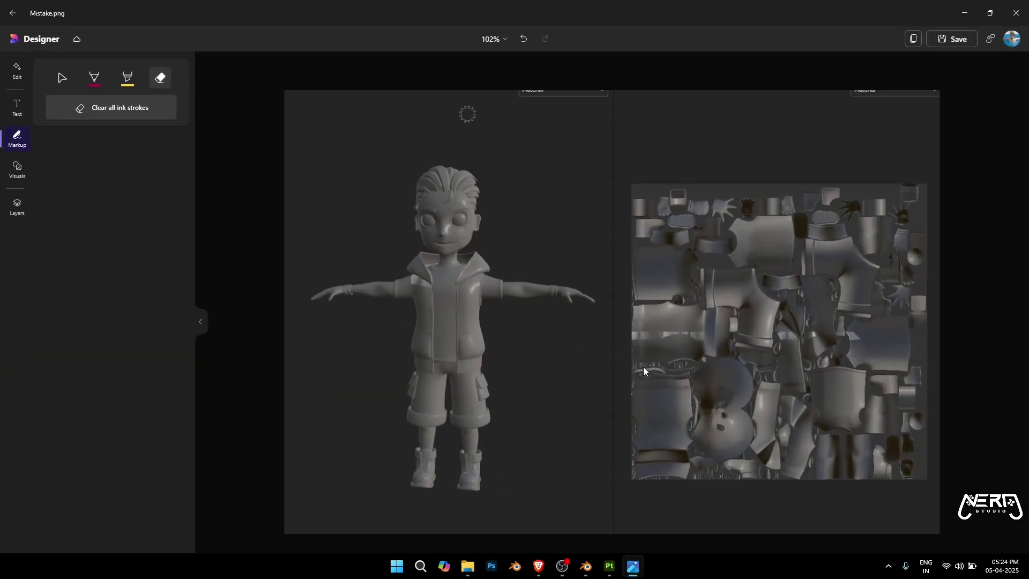
left_click(94, 78)
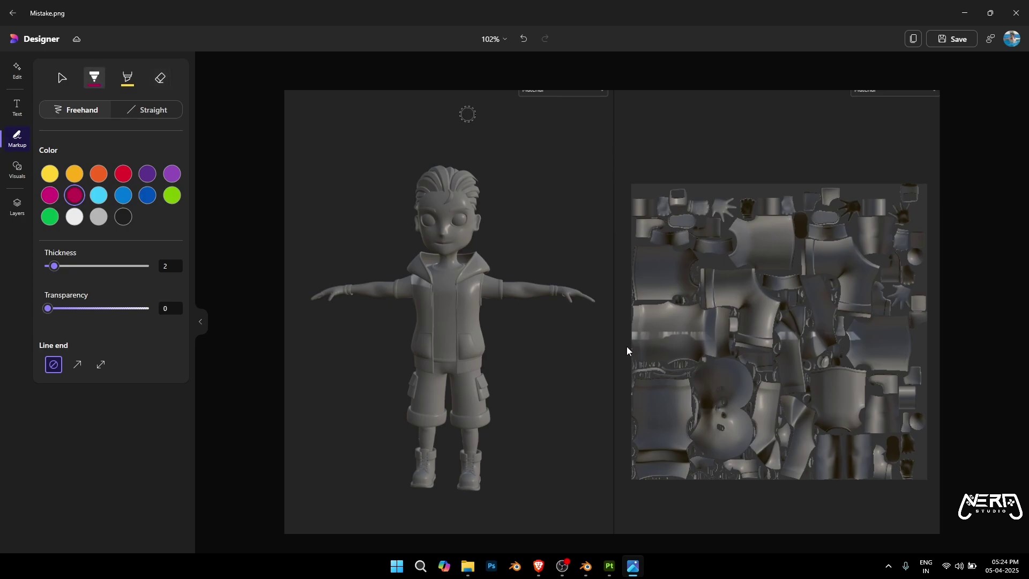
left_click_drag(739, 349, 853, 346)
left_click_drag(394, 260, 386, 241)
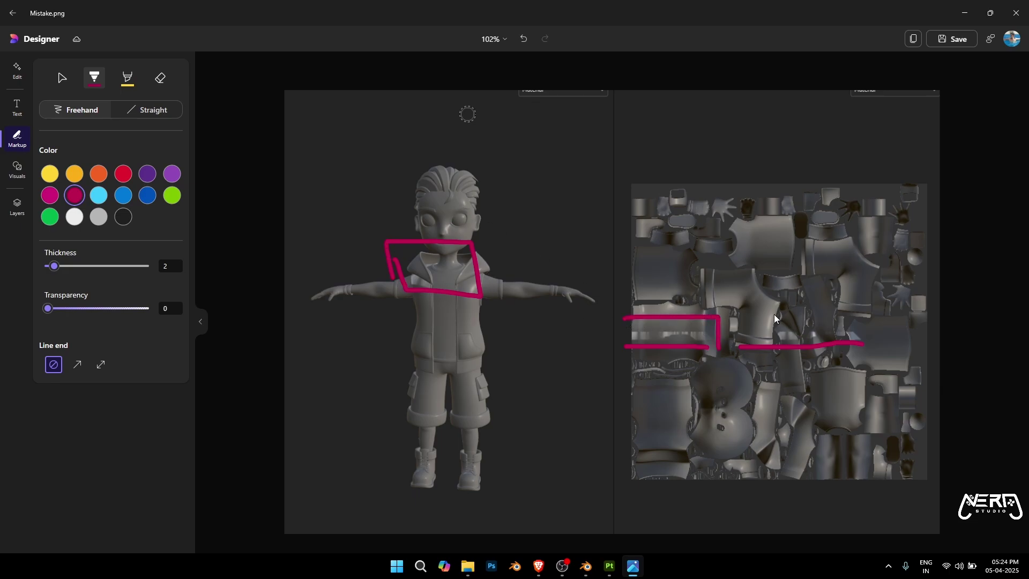
left_click_drag(733, 313, 865, 316)
Step: Minimize the marked-up image and restore Substance 3D Painter from the taskbar
left_click(961, 13)
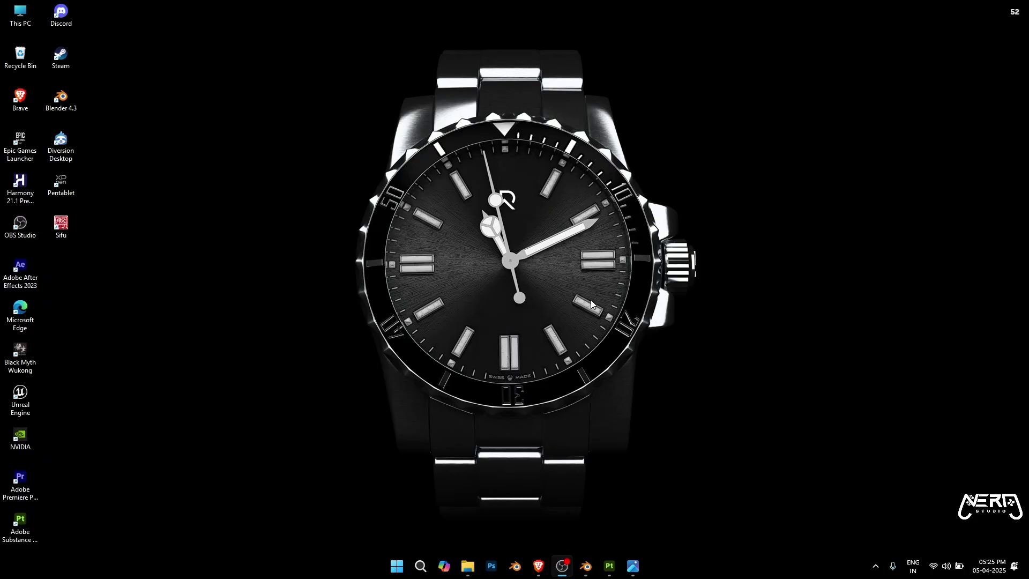
left_click(612, 567)
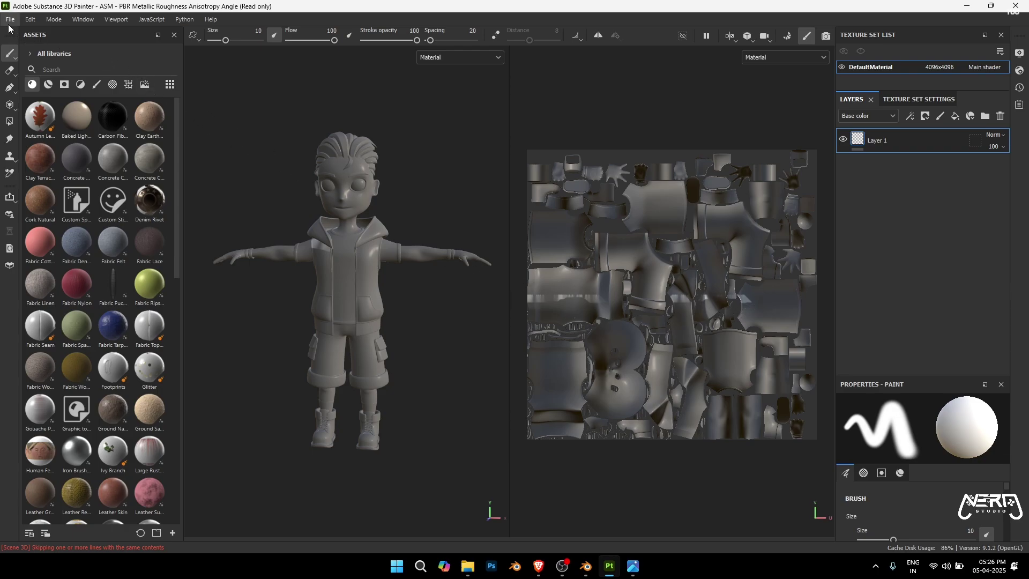
Step: Disable Enable GPU raytracing under Baking Options in Edit > Settings and confirm with OK
left_click(30, 19)
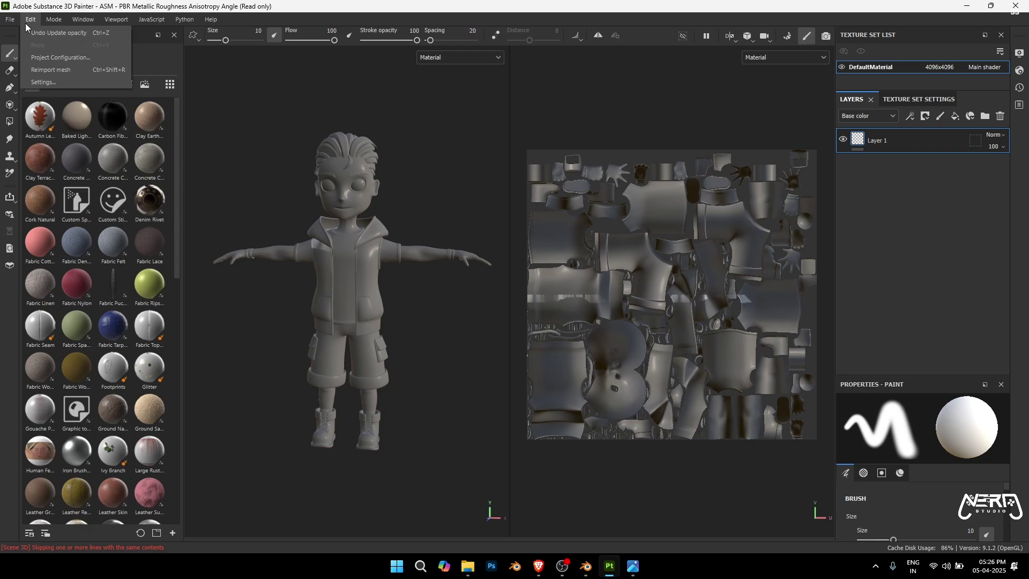
left_click(45, 83)
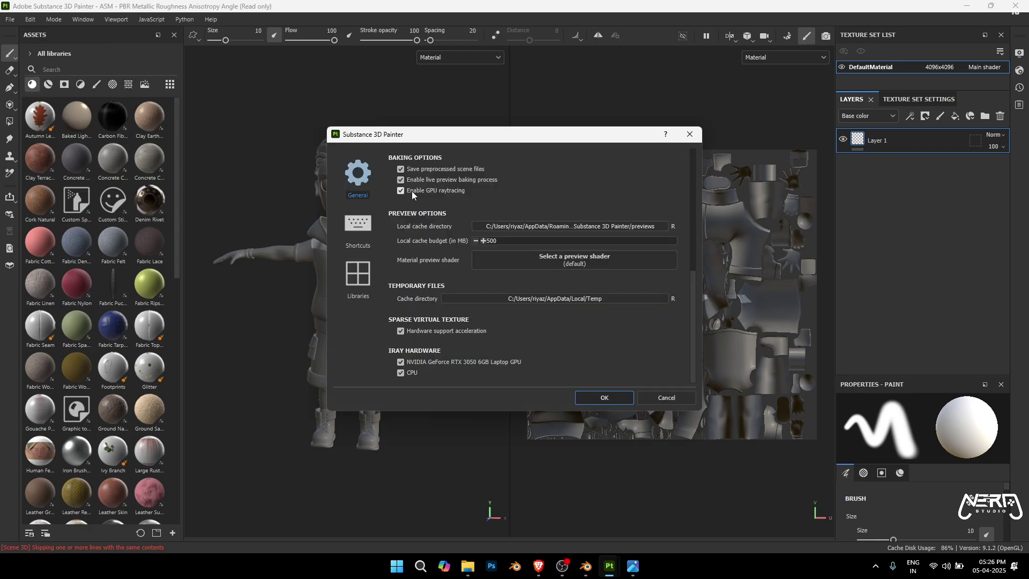
scroll(603, 257, "up", 2)
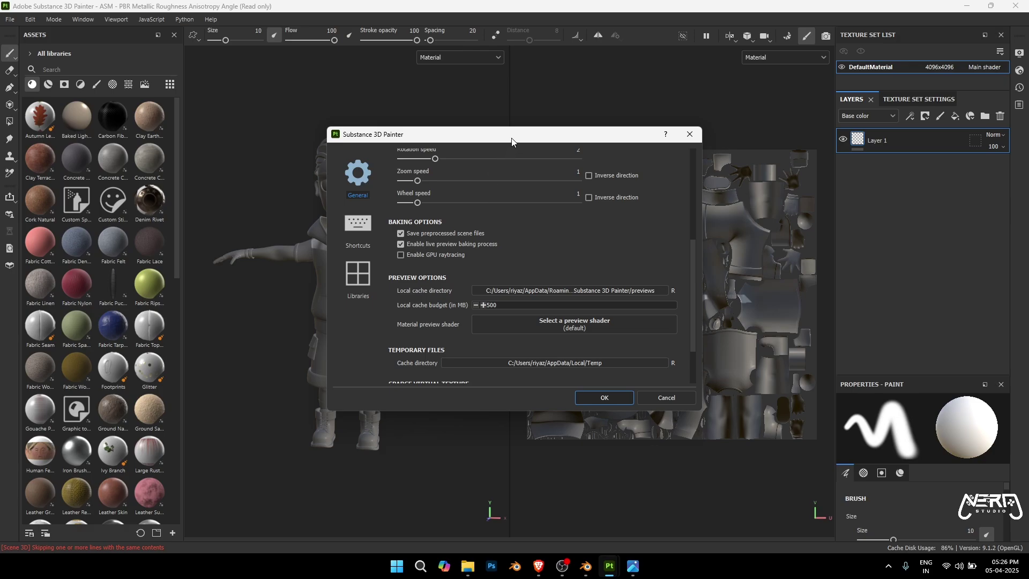
mouse_move(552, 138)
left_mouse_down()
mouse_move(486, 213)
mouse_move(533, 107)
left_mouse_up()
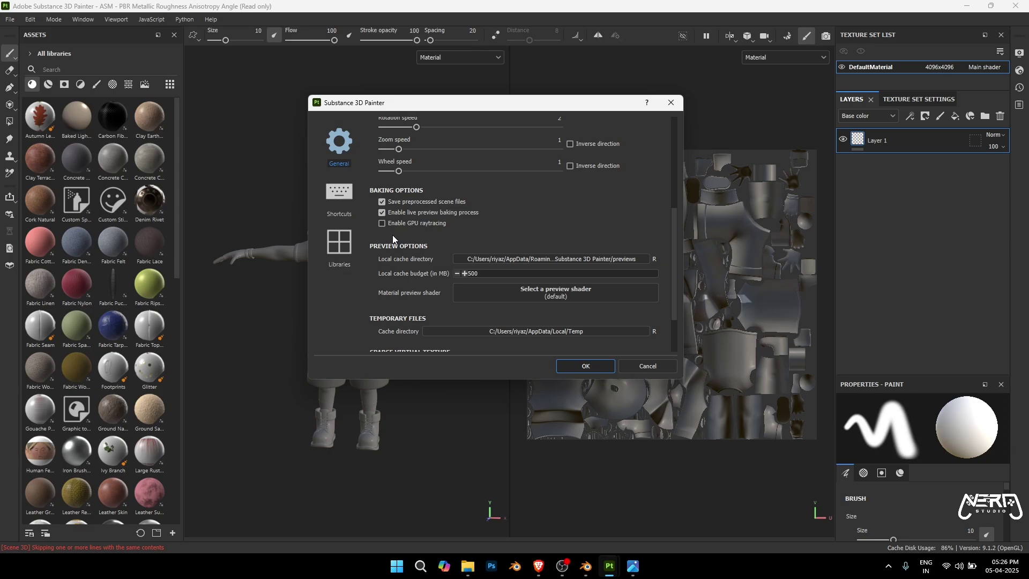
left_click(578, 366)
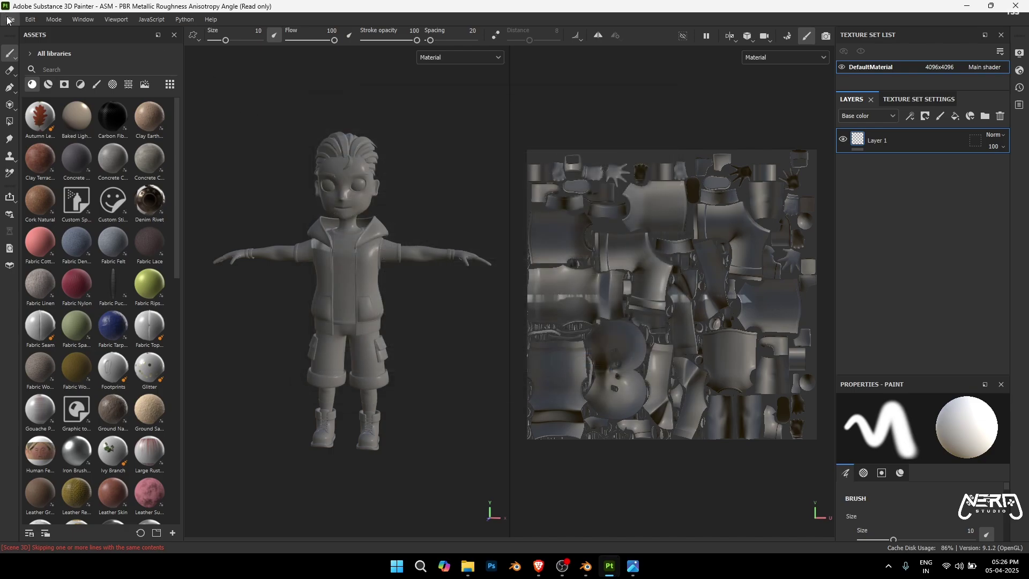
Step: Create a new project from mugil_texturing.fbx at 4096 resolution, discarding the old project's changes
left_click(10, 19)
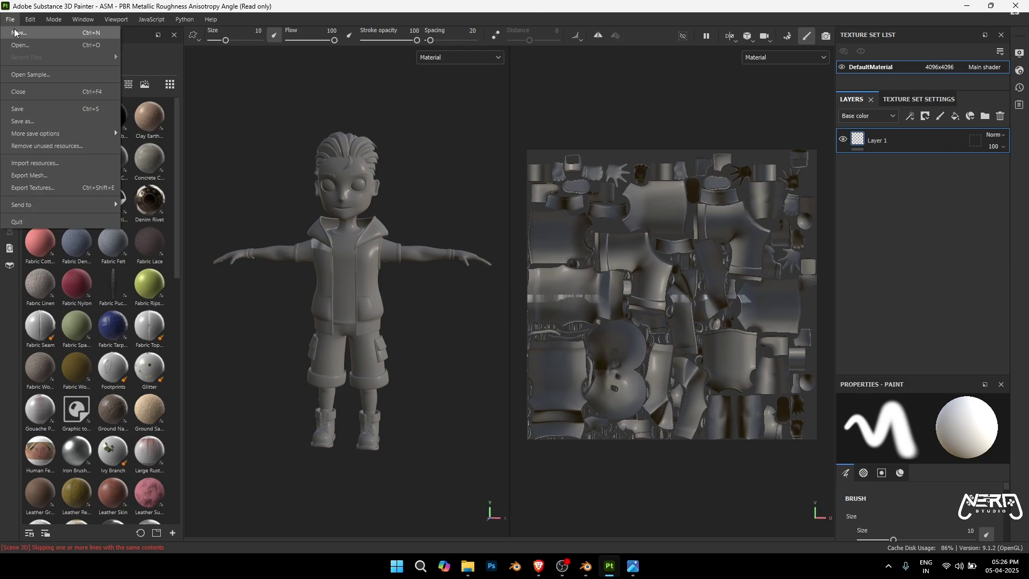
left_click(18, 32)
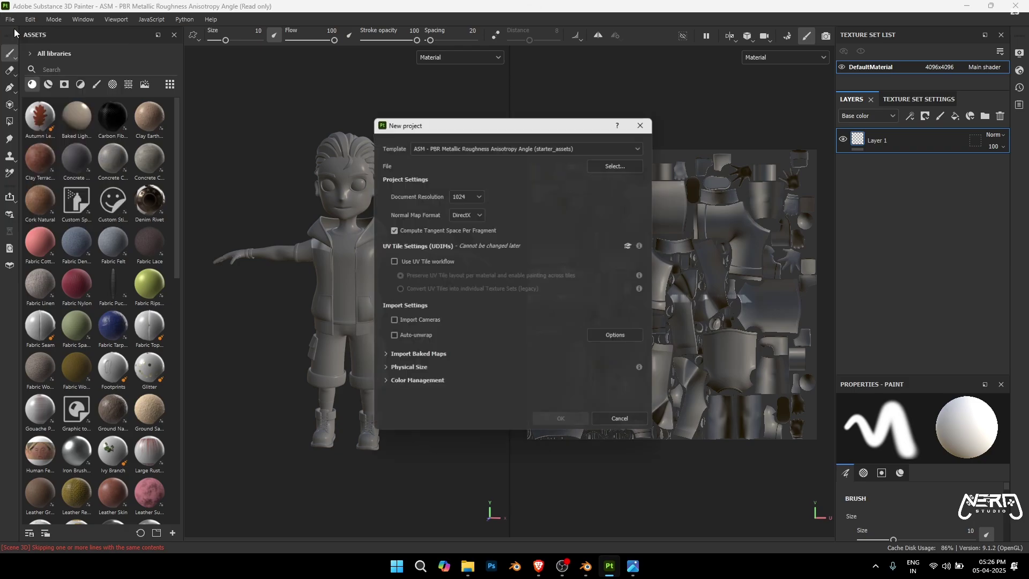
left_click(611, 161)
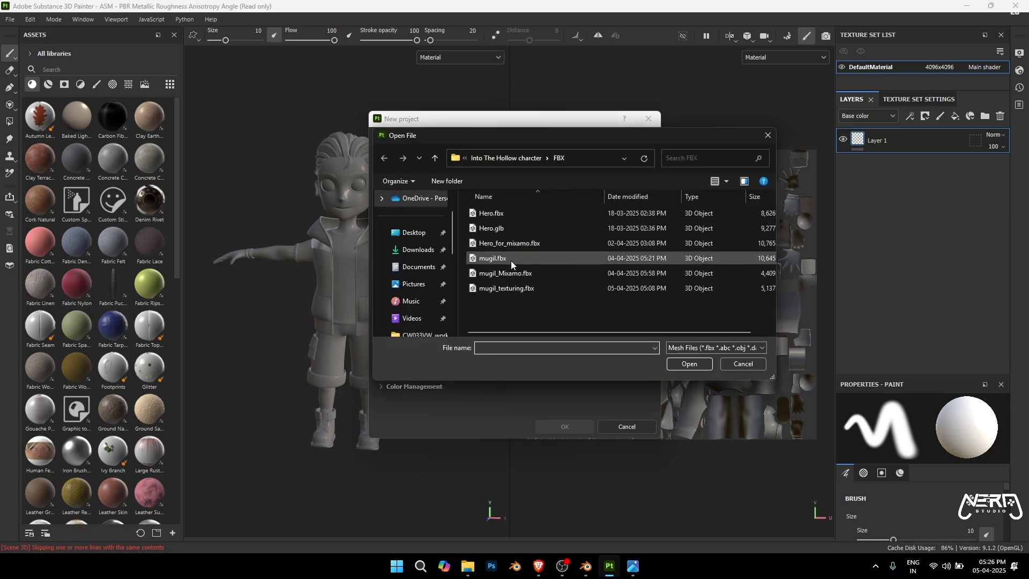
left_click(514, 288)
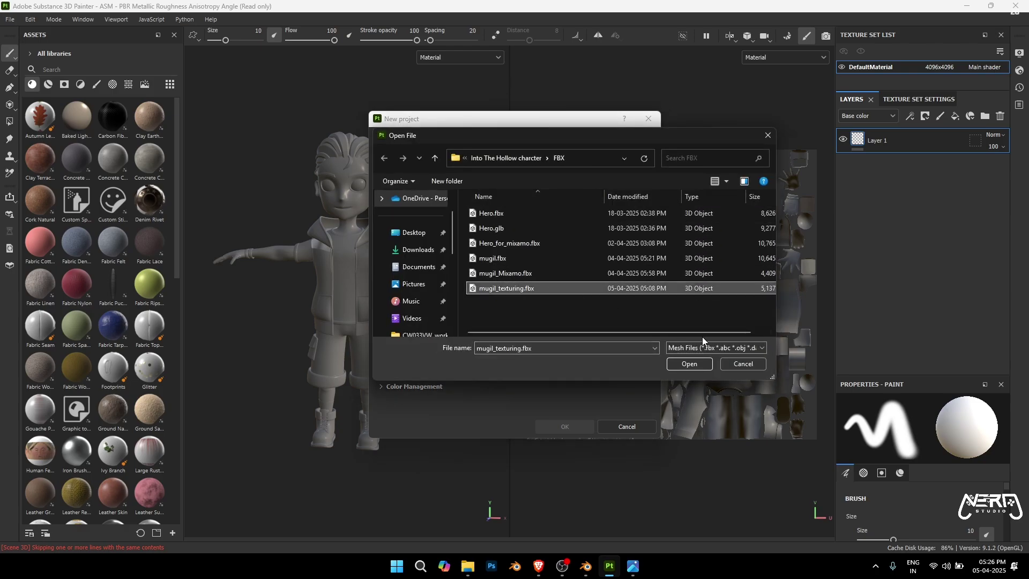
left_click(688, 363)
left_click(474, 195)
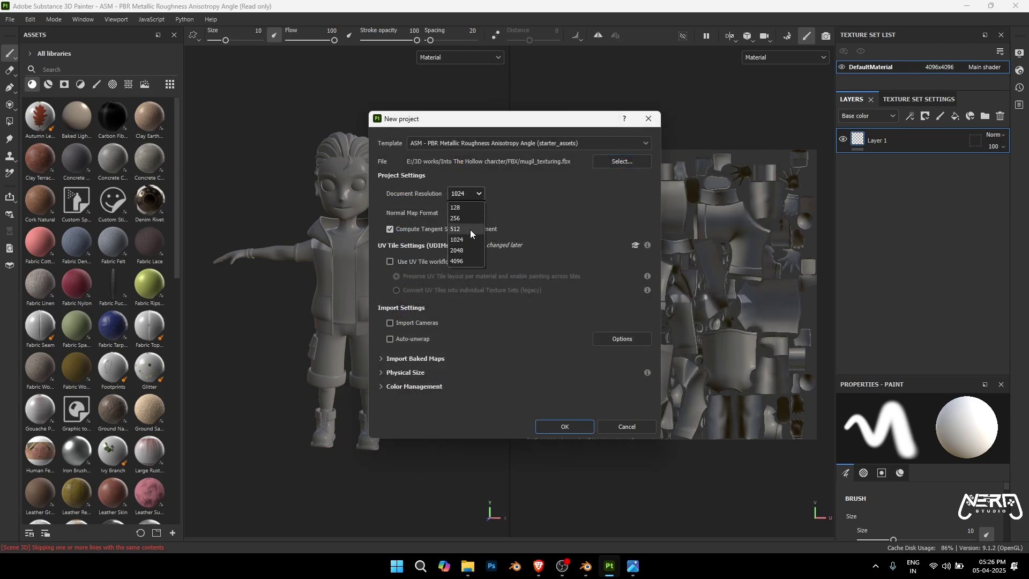
left_click(466, 261)
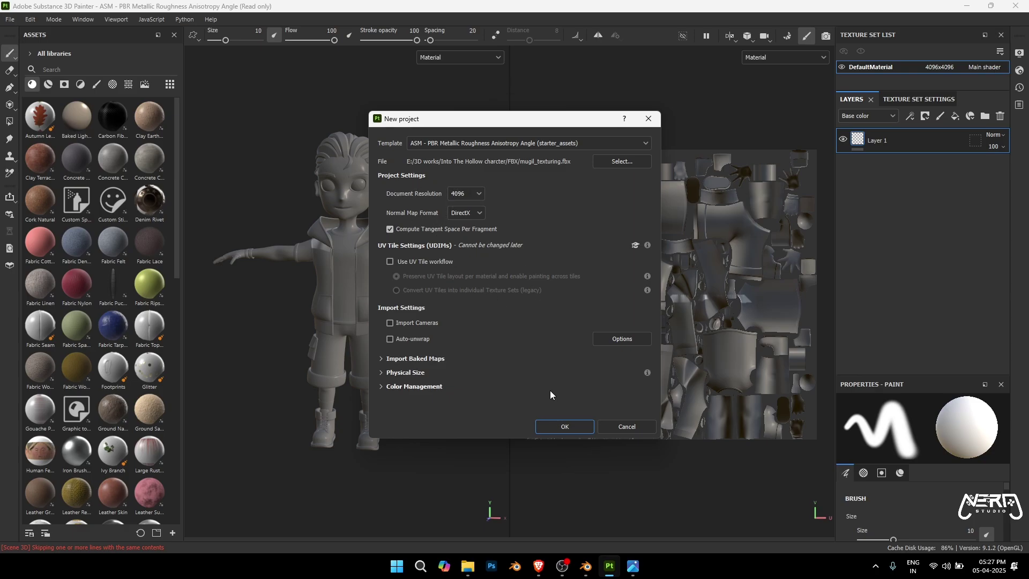
left_click(565, 426)
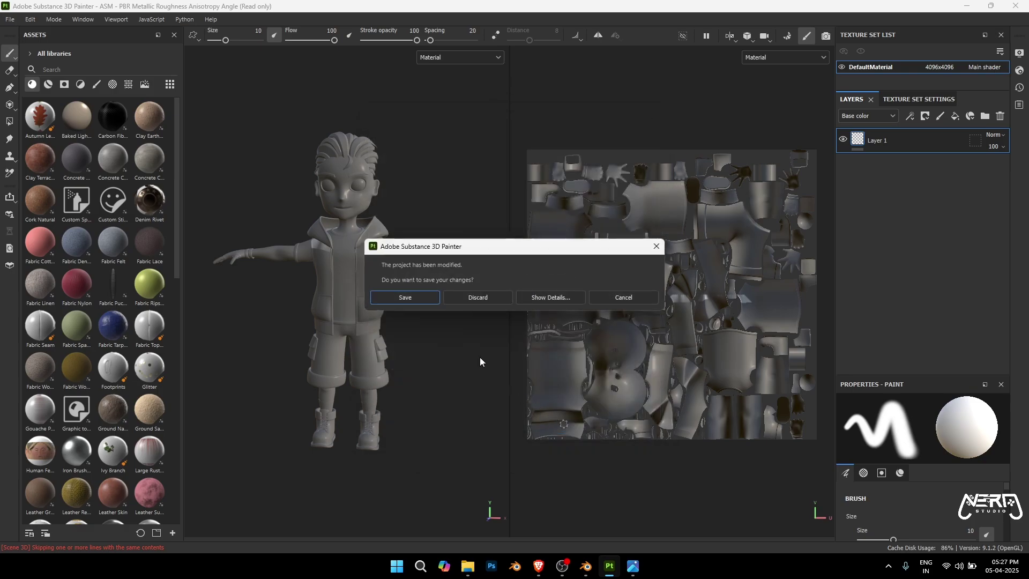
left_click(477, 298)
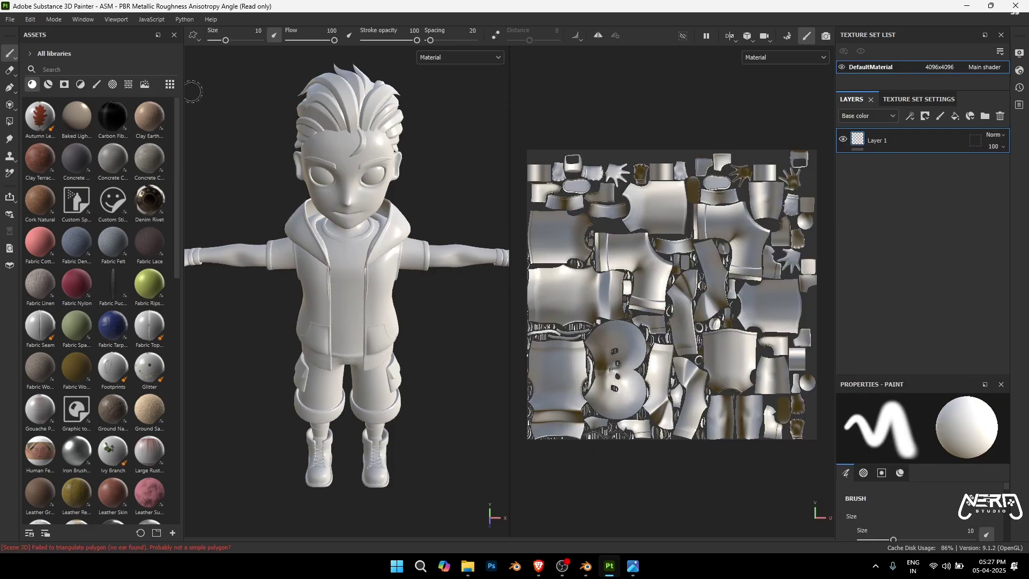
scroll(354, 241, "down", 5)
scroll(354, 242, "down", 2)
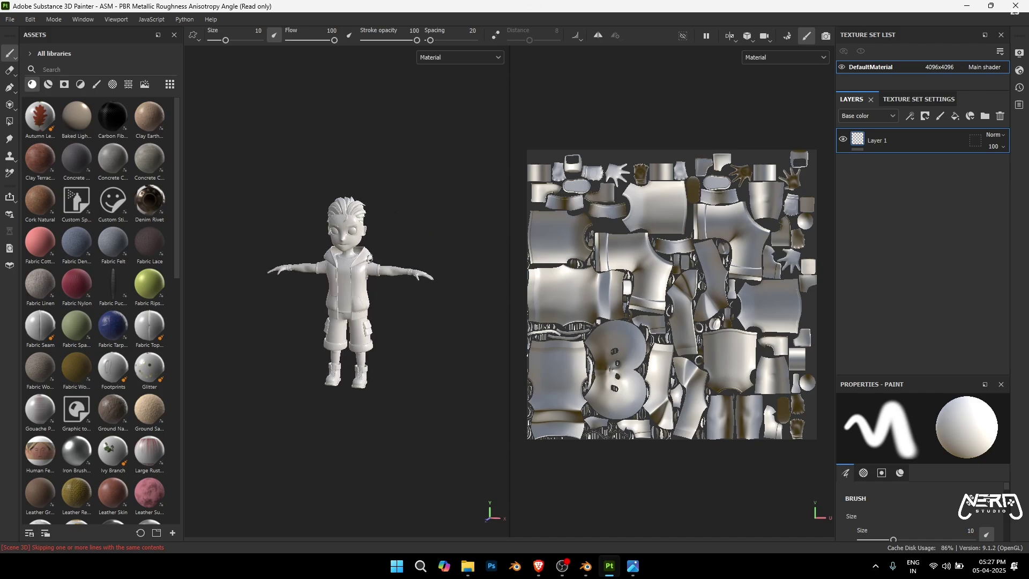
scroll(369, 259, "up", 3)
scroll(370, 259, "up", 2)
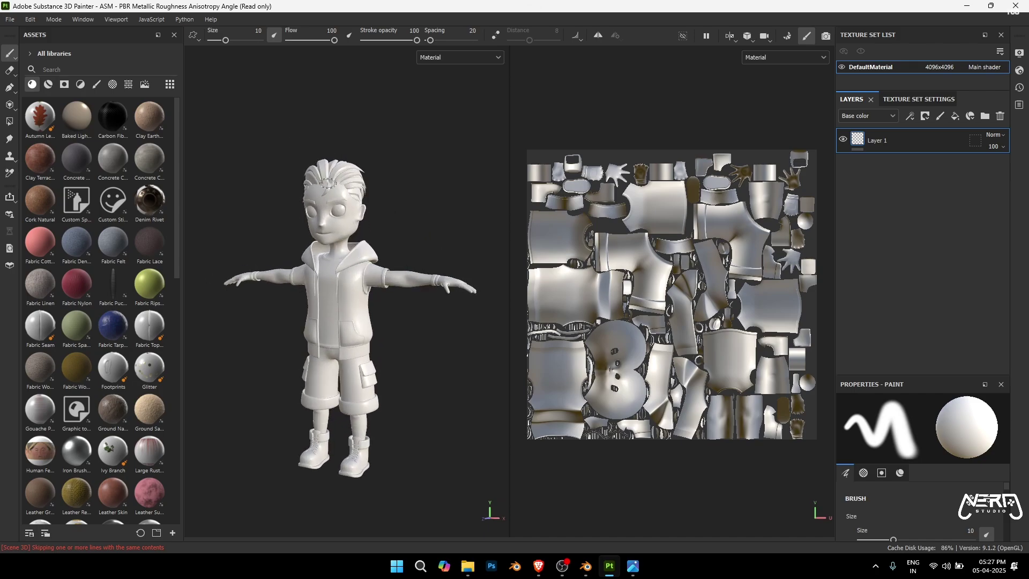
Step: In Bake Mesh Maps mode, enable the Opacity and Height bakers and bake the selected textures
left_click(55, 20)
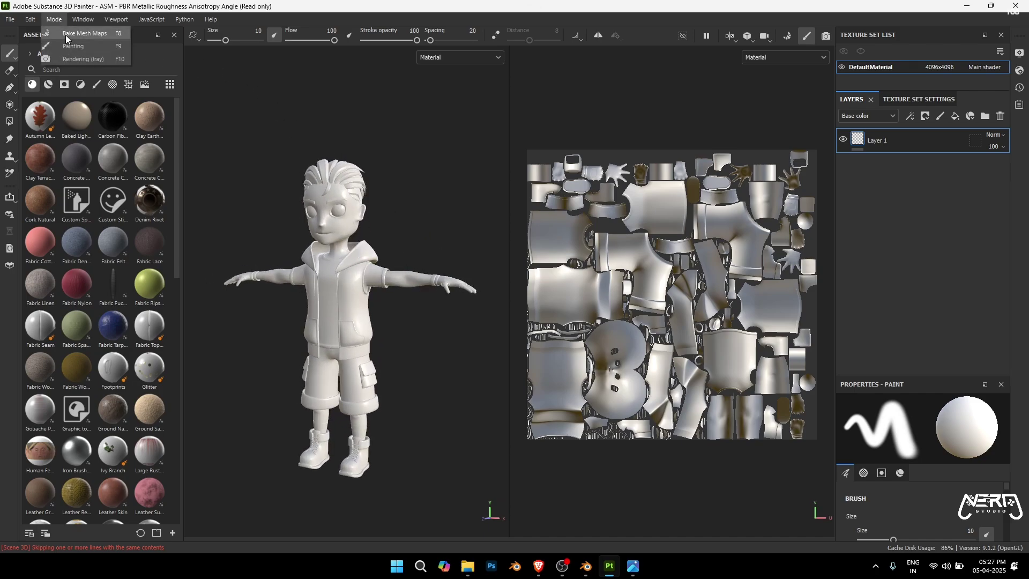
left_click(85, 33)
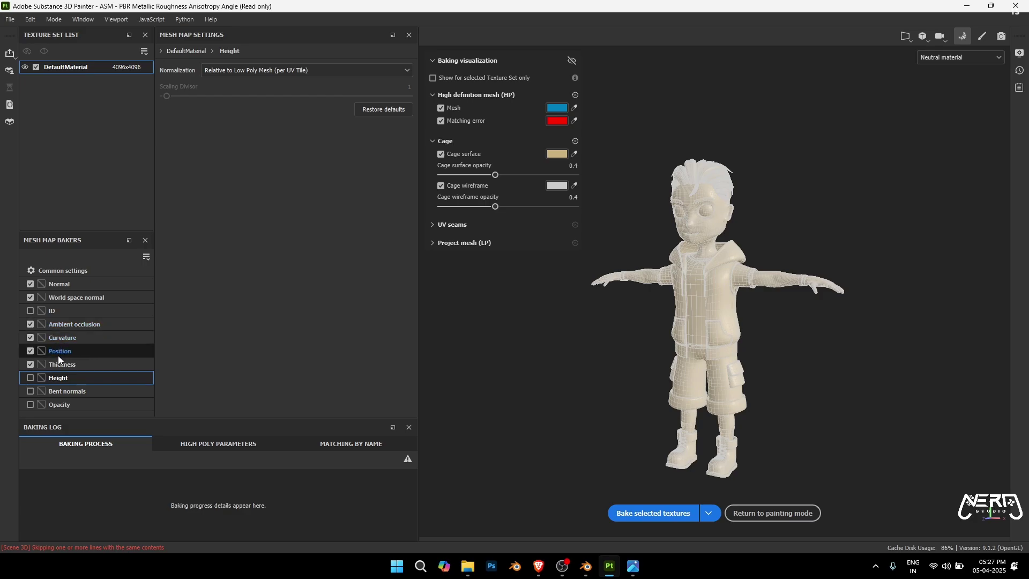
left_click(48, 405)
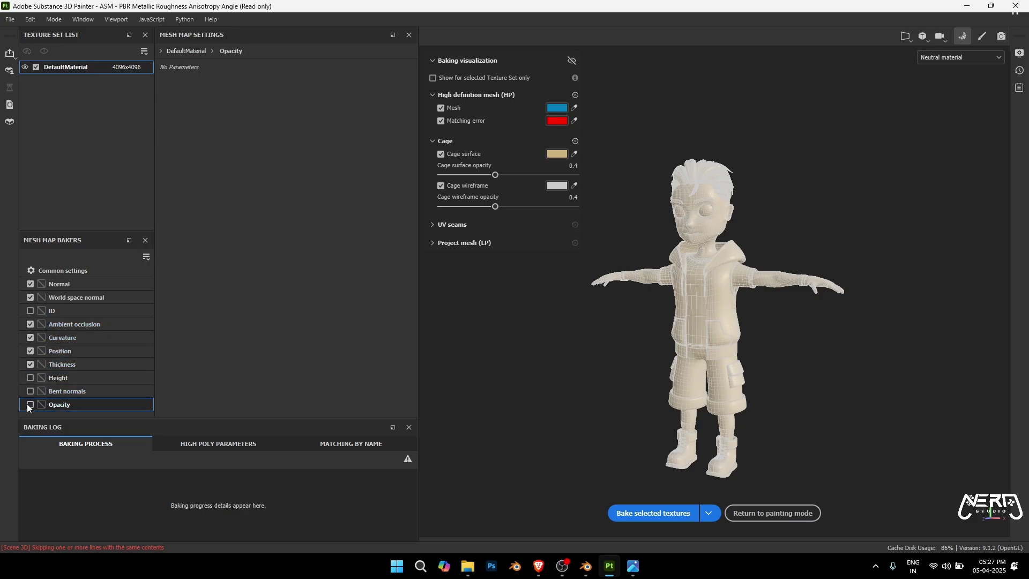
left_click(30, 377)
left_click(63, 270)
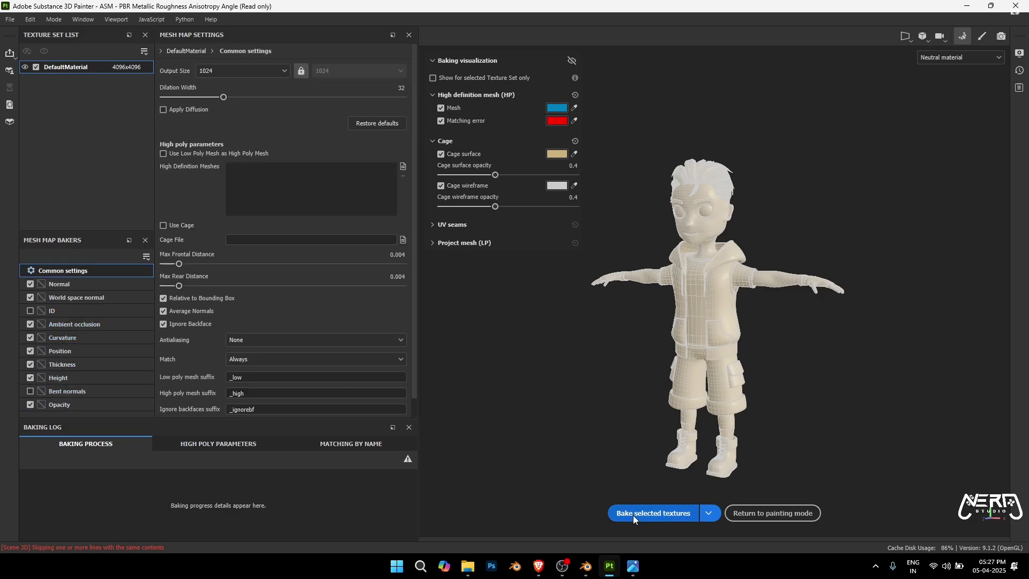
left_click(632, 515)
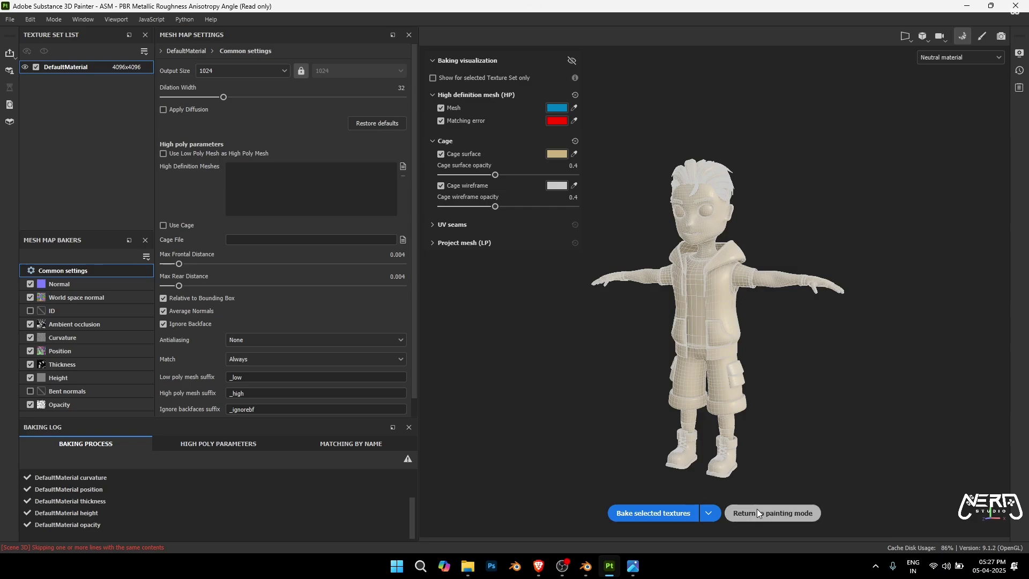
left_click(757, 508)
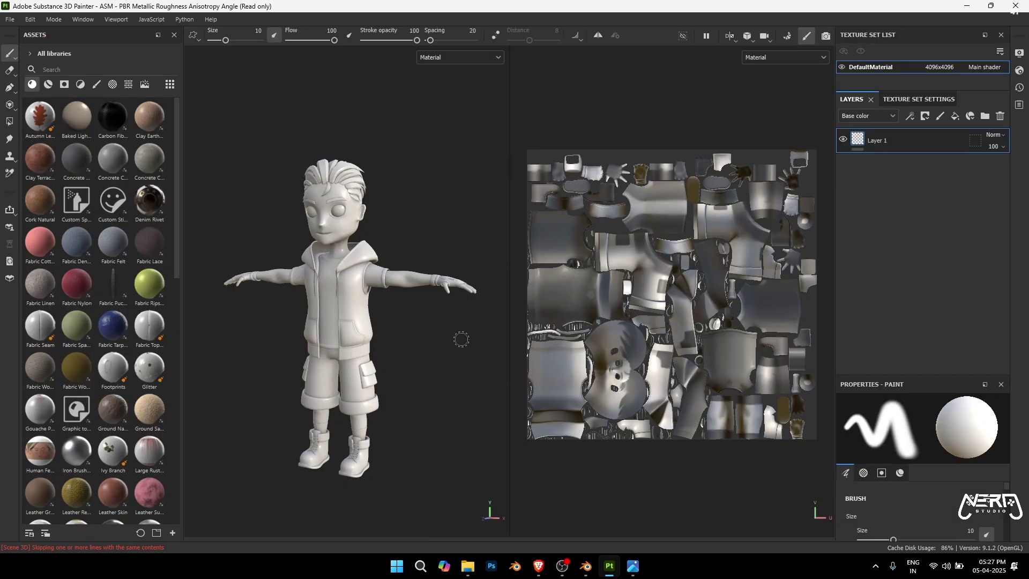
scroll(607, 322, "down", 3)
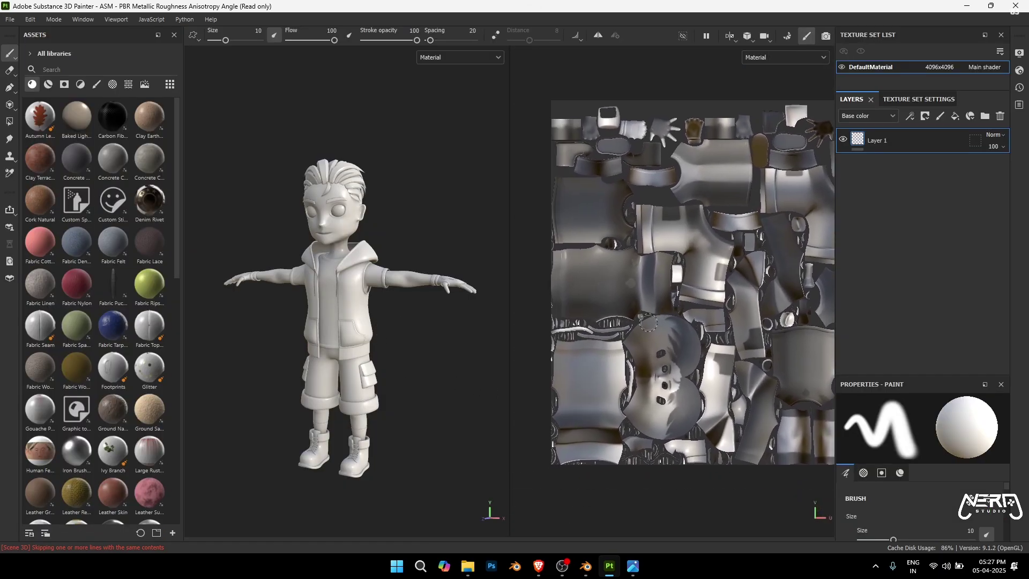
scroll(643, 321, "down", 2)
scroll(595, 330, "up", 3)
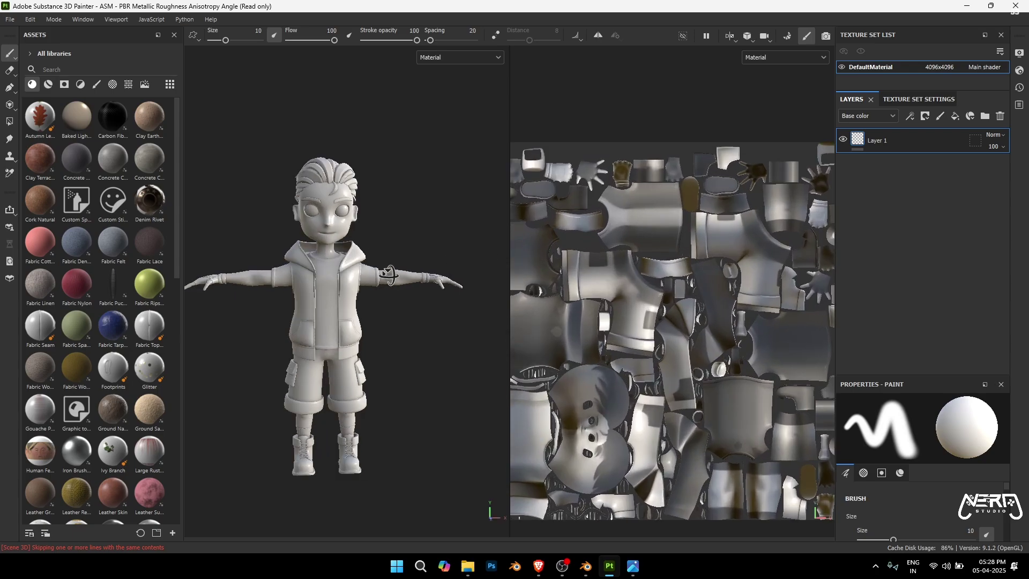
mouse_move(338, 273)
left_mouse_down("alt")
mouse_move(471, 283)
mouse_move(322, 281)
mouse_move(362, 289)
left_mouse_up("alt")
scroll(386, 321, "up", 4)
scroll(421, 369, "down", 3)
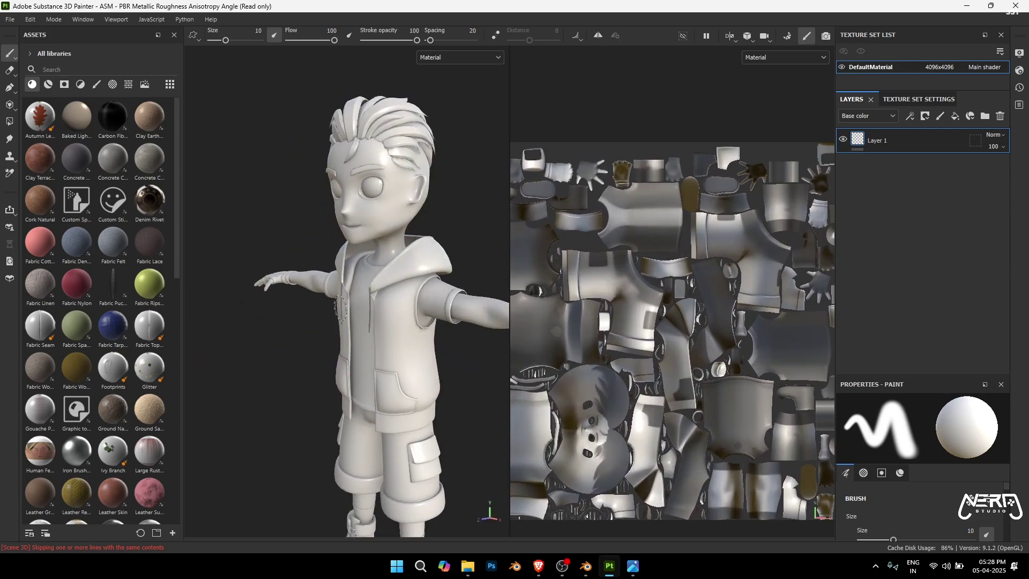
mouse_move(402, 362)
left_mouse_down("alt")
mouse_move(380, 304)
mouse_move(450, 293)
mouse_move(430, 348)
left_mouse_up("alt")
scroll(659, 321, "down", 3)
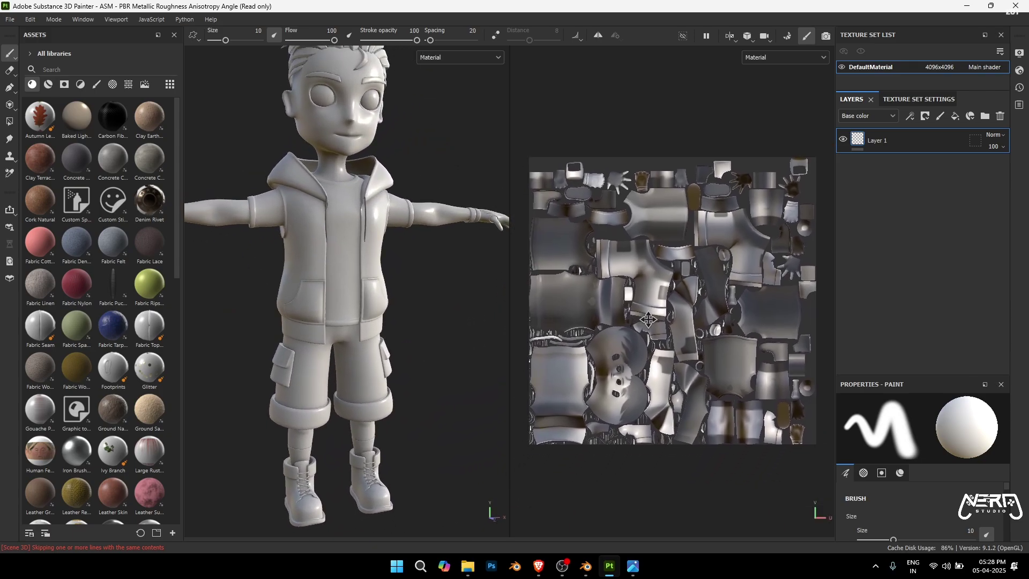